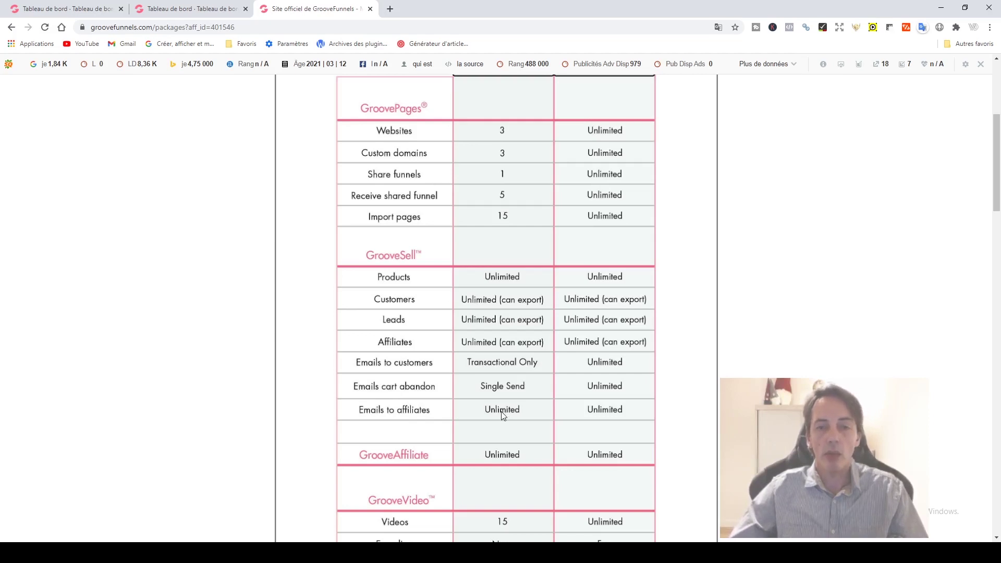
# Step: Compare the FREE and LIFETIME limits in the Groove Packages table, from GrooveSell through GrooveBlog to the Capacity Booster Pack
pyautogui.scroll(-2, 503, 414)
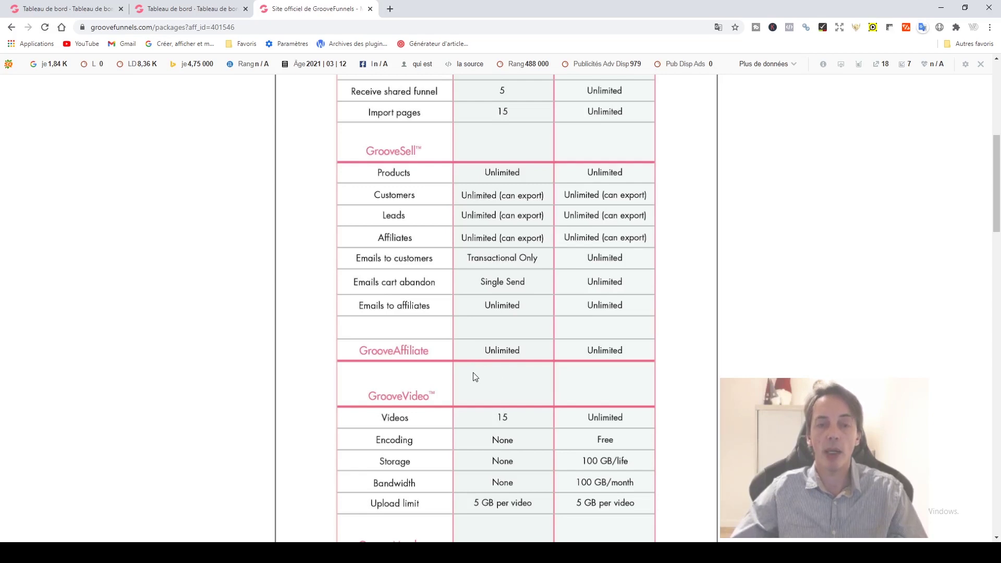
pyautogui.scroll(-1, 451, 385)
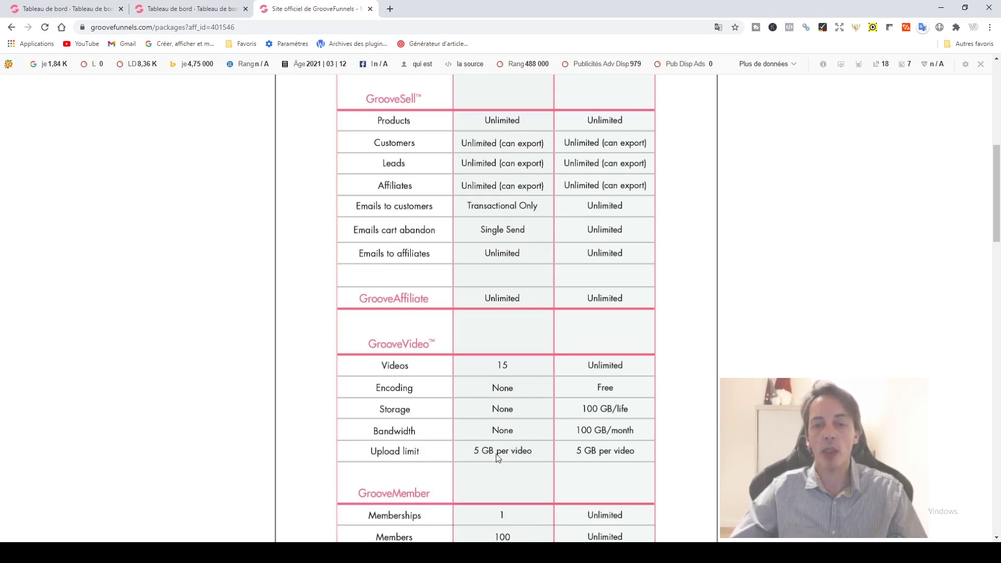
pyautogui.scroll(-1, 502, 372)
pyautogui.scroll(-2, 502, 372)
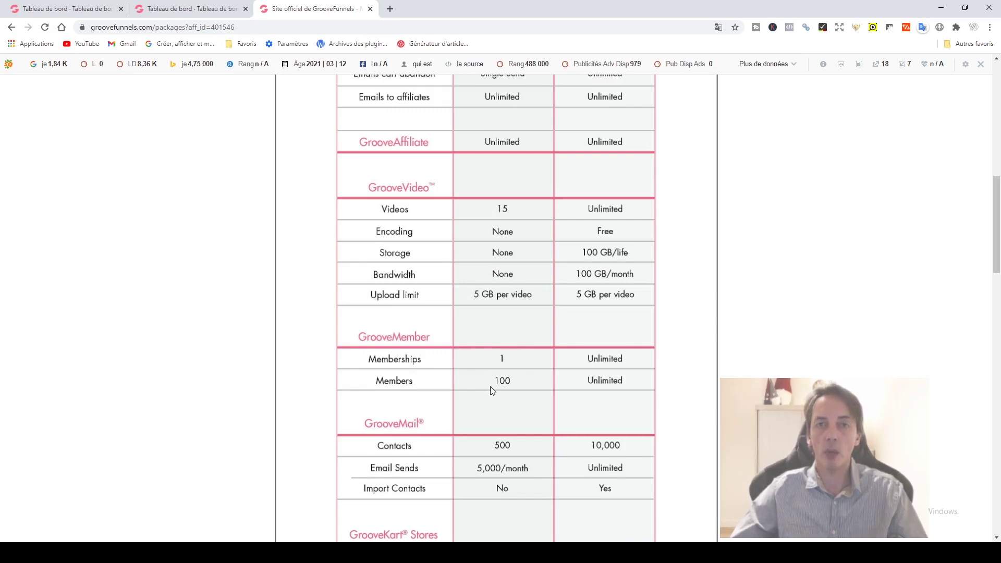
pyautogui.scroll(-2, 493, 391)
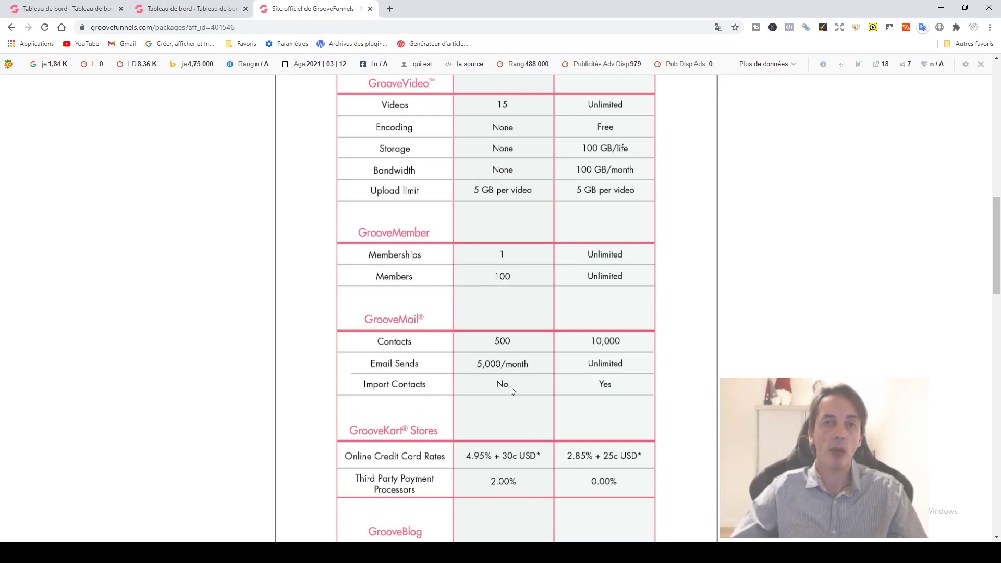
pyautogui.scroll(-2, 503, 422)
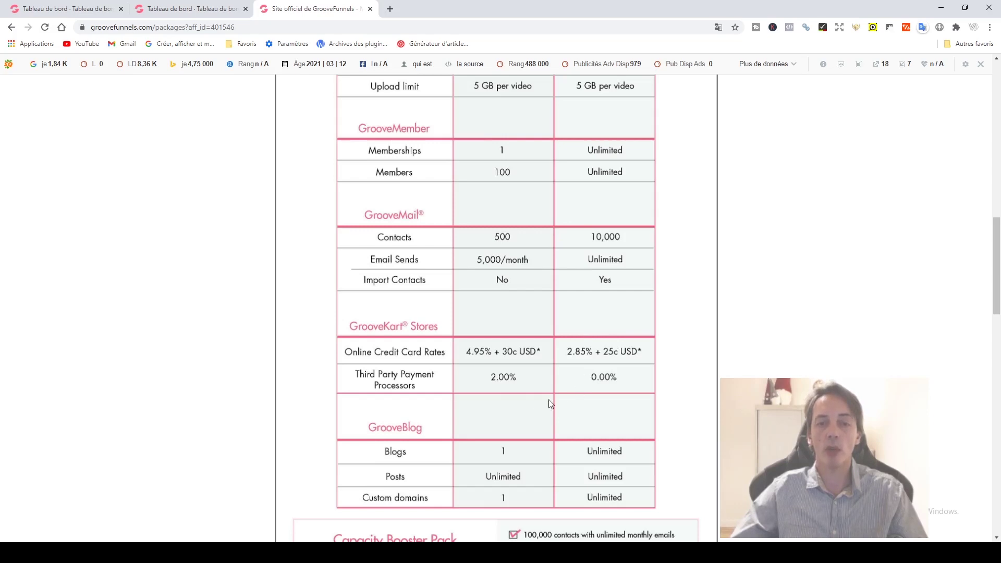
pyautogui.scroll(-3, 461, 397)
pyautogui.scroll(-2, 462, 396)
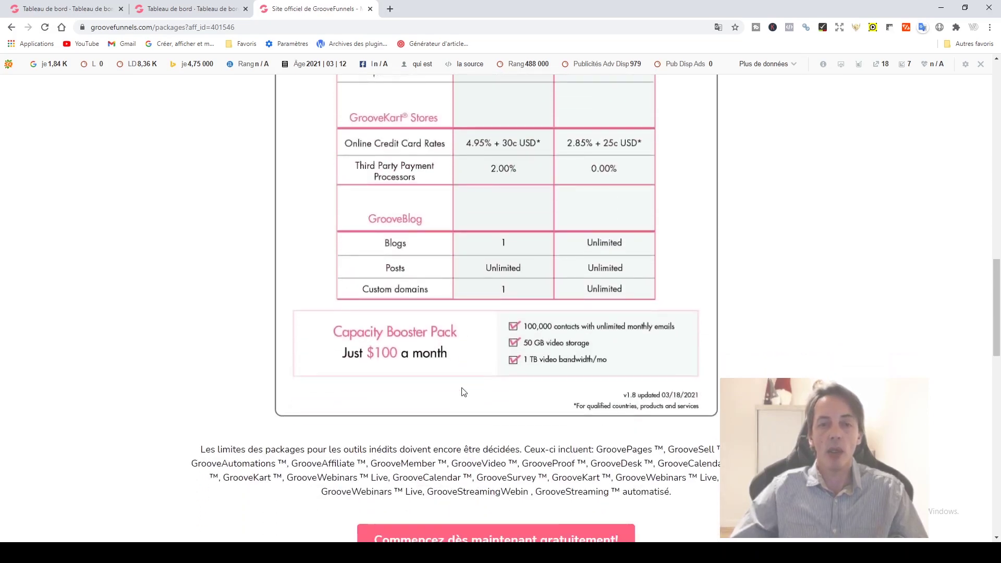
pyautogui.scroll(2, 463, 394)
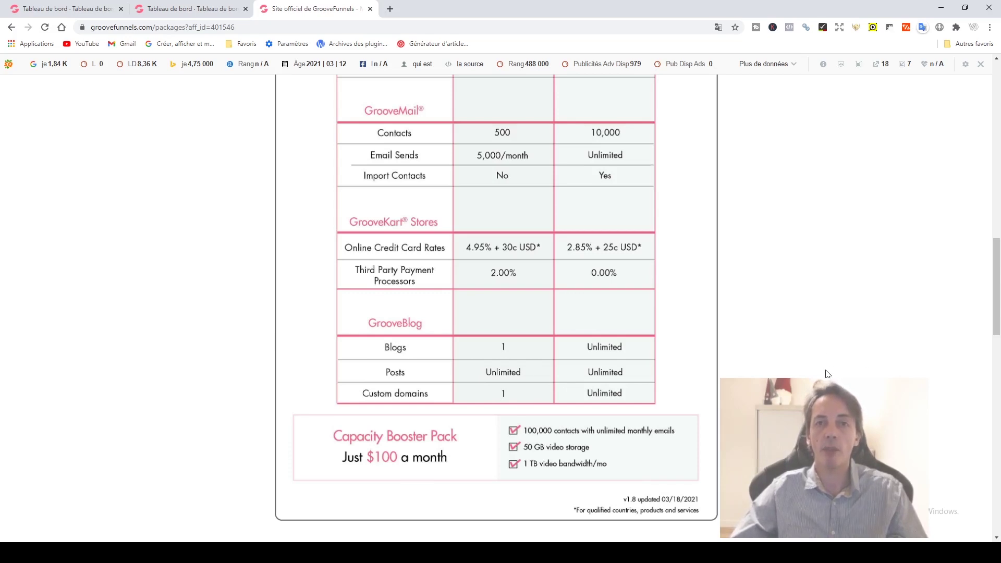
# Step: Look over the whole packages page again, from the plan headings to the free sign-up offer, and return to the beginning
pyautogui.scroll(15, 828, 374)
pyautogui.scroll(2, 828, 373)
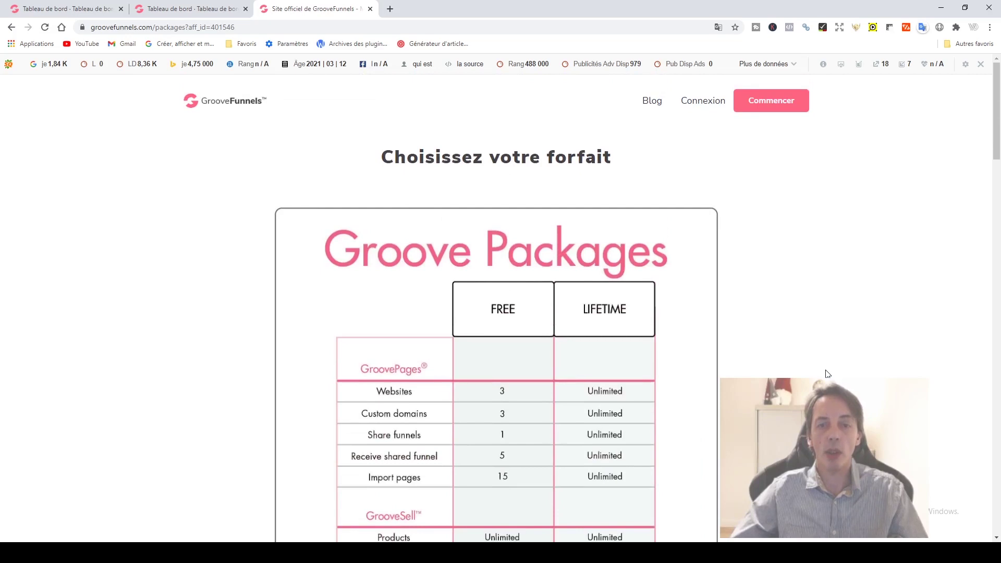
pyautogui.scroll(-9, 828, 373)
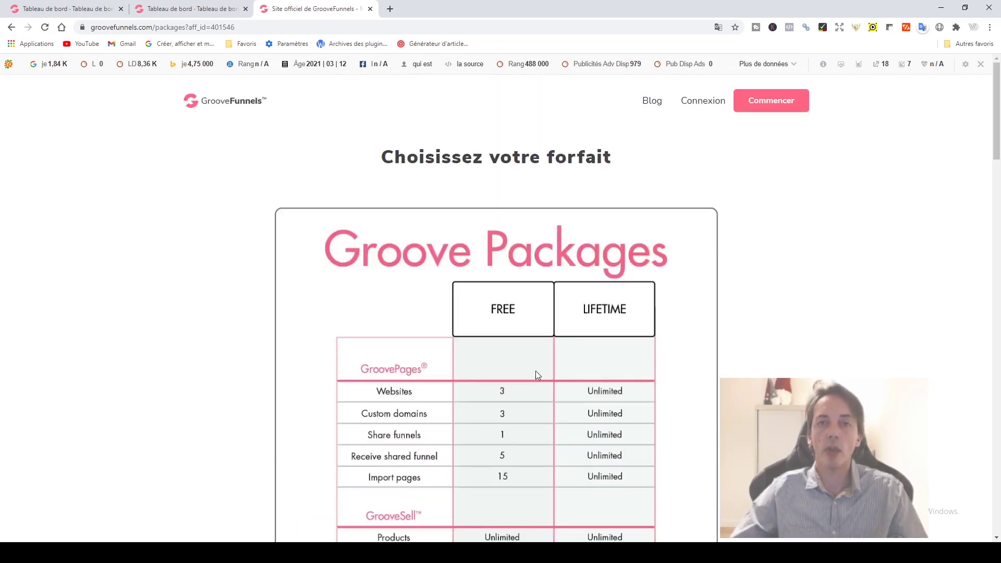
pyautogui.scroll(-15, 536, 370)
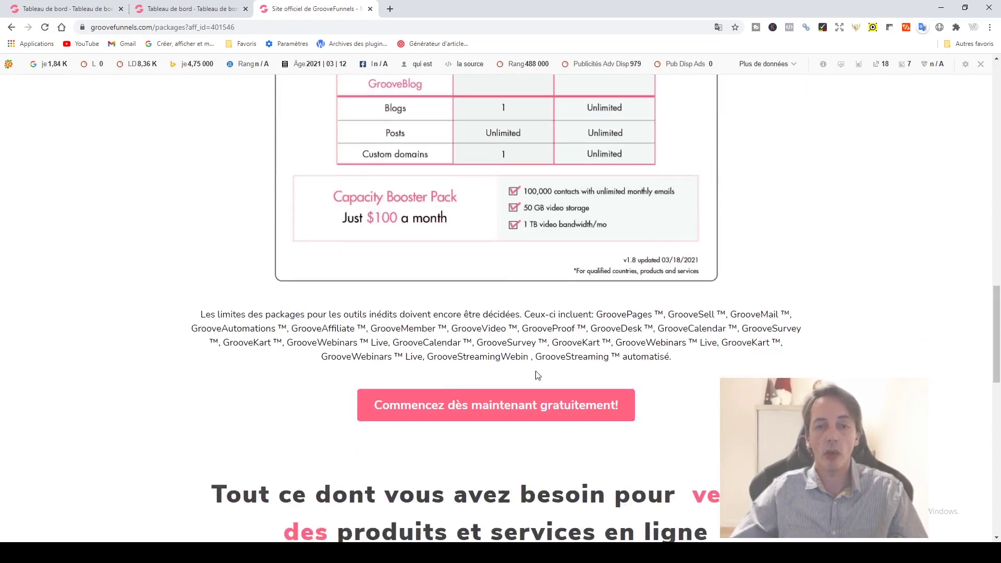
pyautogui.scroll(-8, 536, 370)
pyautogui.scroll(10, 537, 373)
pyautogui.scroll(15, 538, 374)
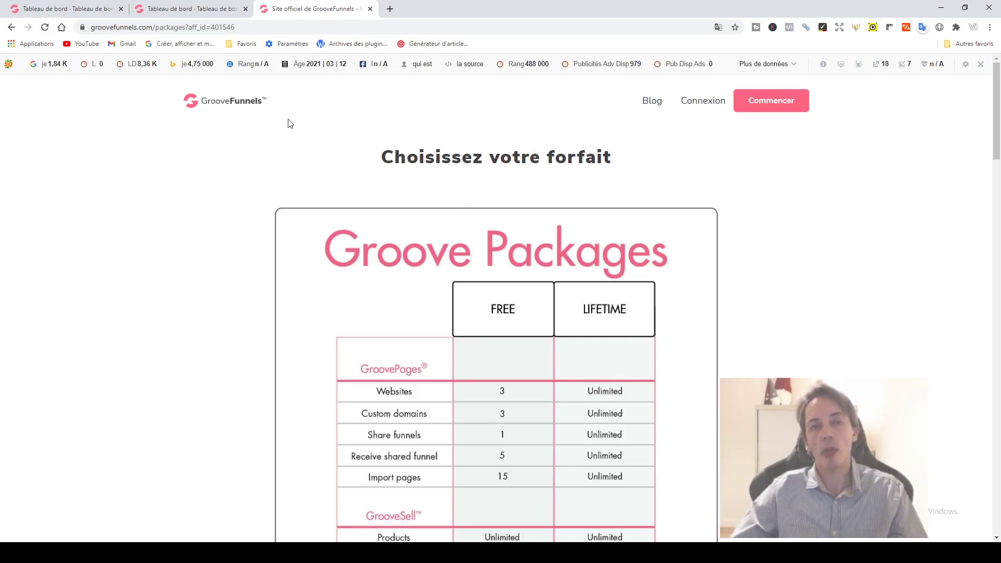
# Step: Switch to the English GrooveFunnels dashboard in Firefox and look over all the product widgets on its Overview page
pyautogui.click(191, 10)
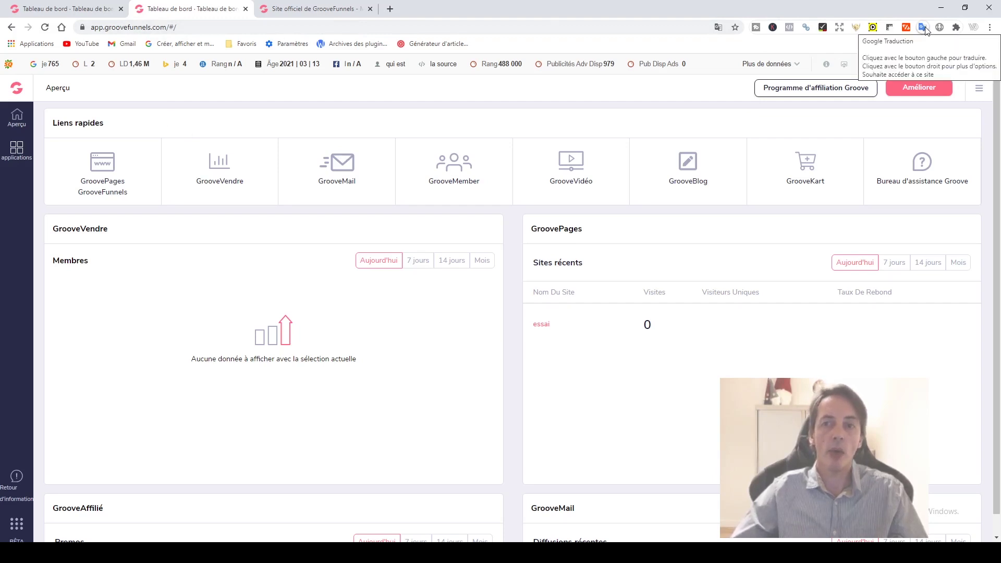
pyautogui.click(653, 553)
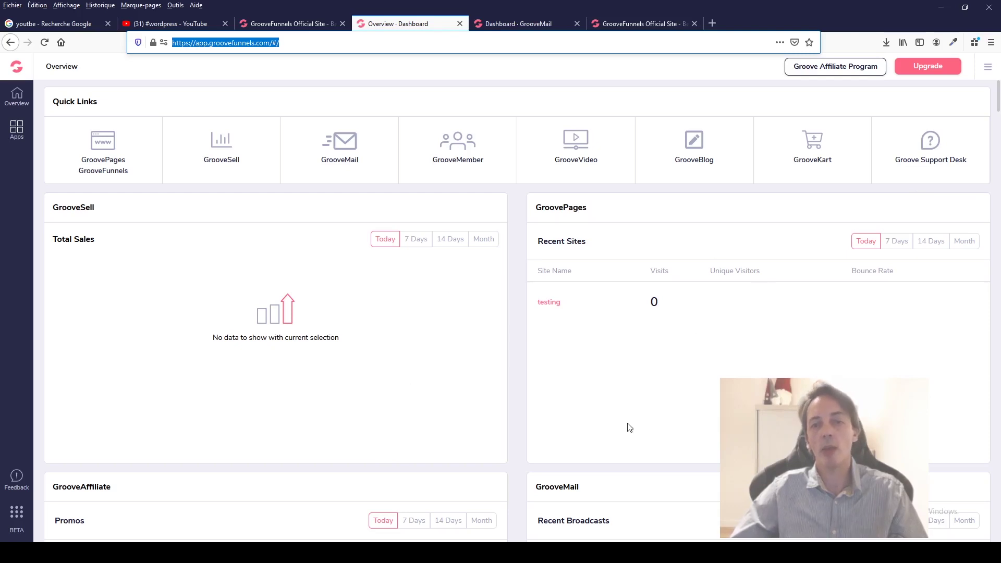
pyautogui.scroll(-5, 600, 434)
pyautogui.scroll(-4, 629, 401)
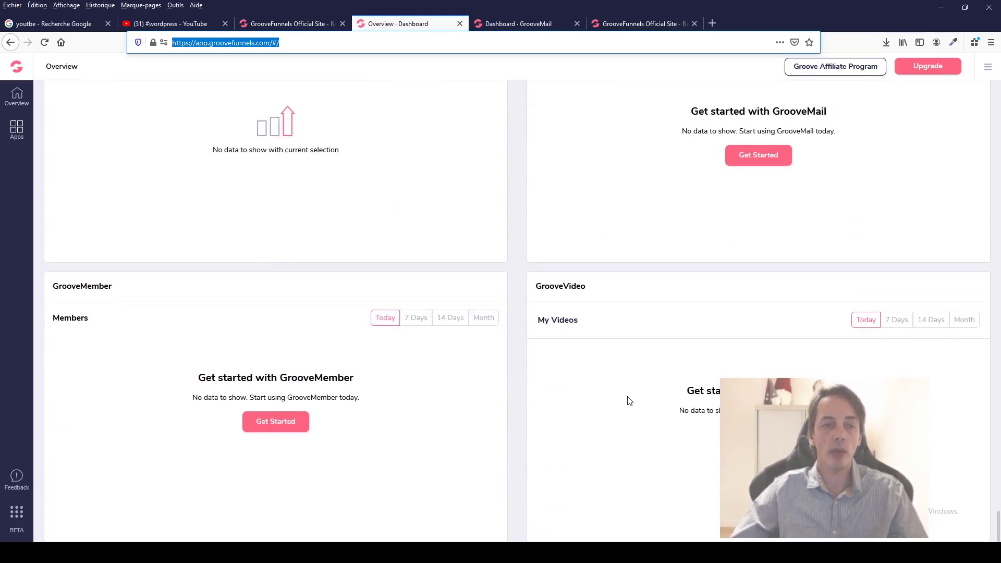
pyautogui.scroll(10, 630, 400)
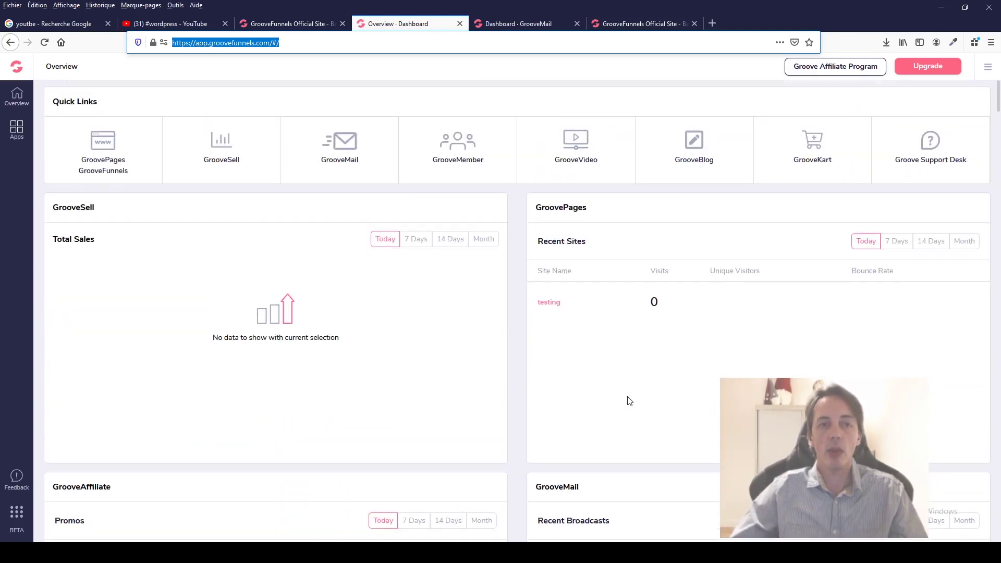
# Step: Open the dashboard's list of apps and inspect the Events and Workshops, Our Services and App Store groups
pyautogui.click(18, 130)
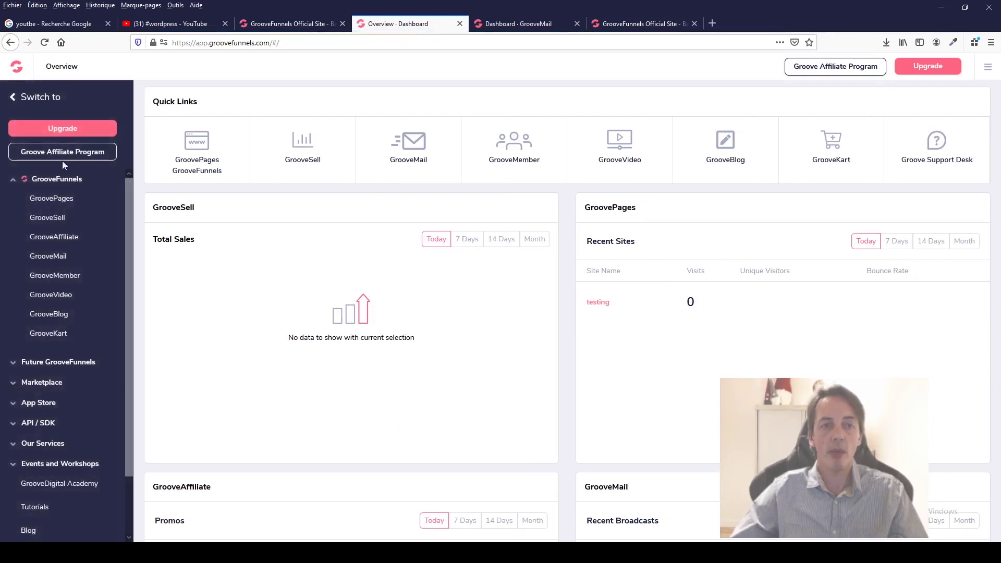
pyautogui.scroll(-3, 55, 235)
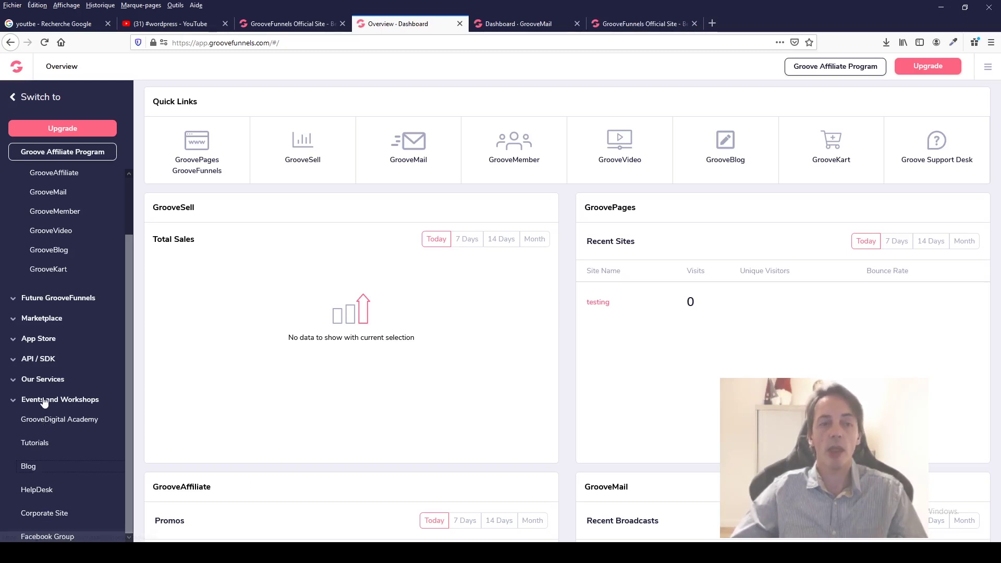
pyautogui.click(14, 400)
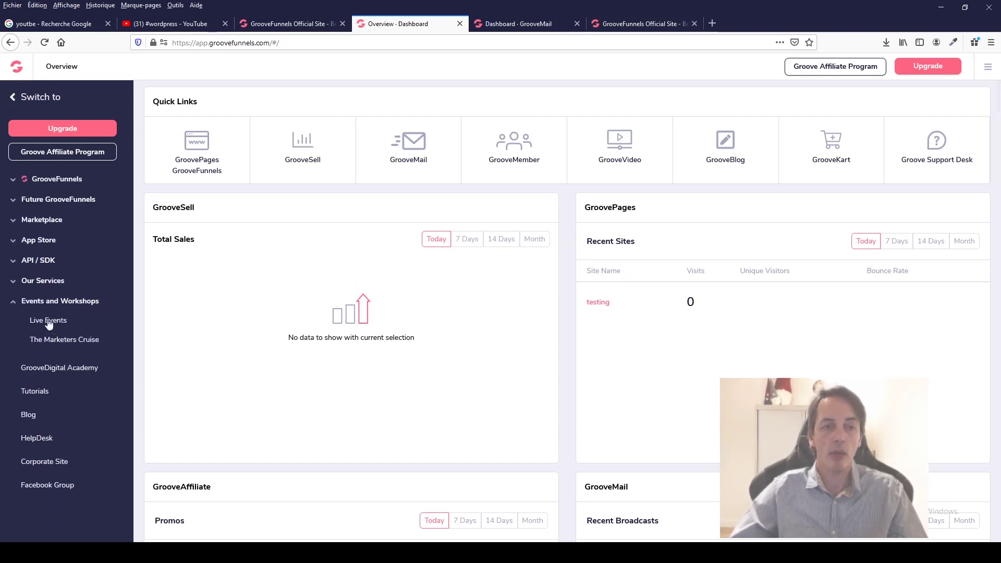
pyautogui.click(12, 302)
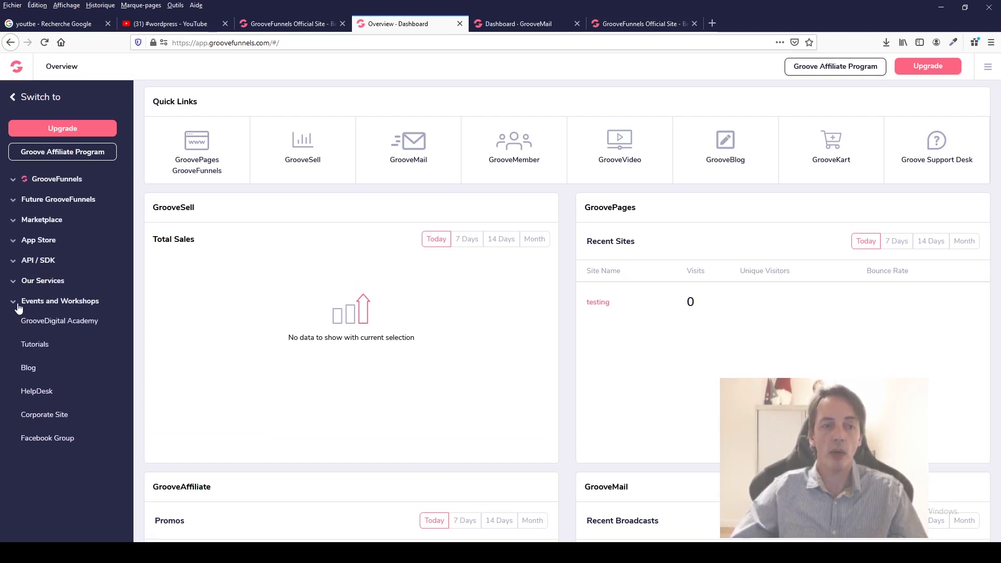
pyautogui.click(14, 282)
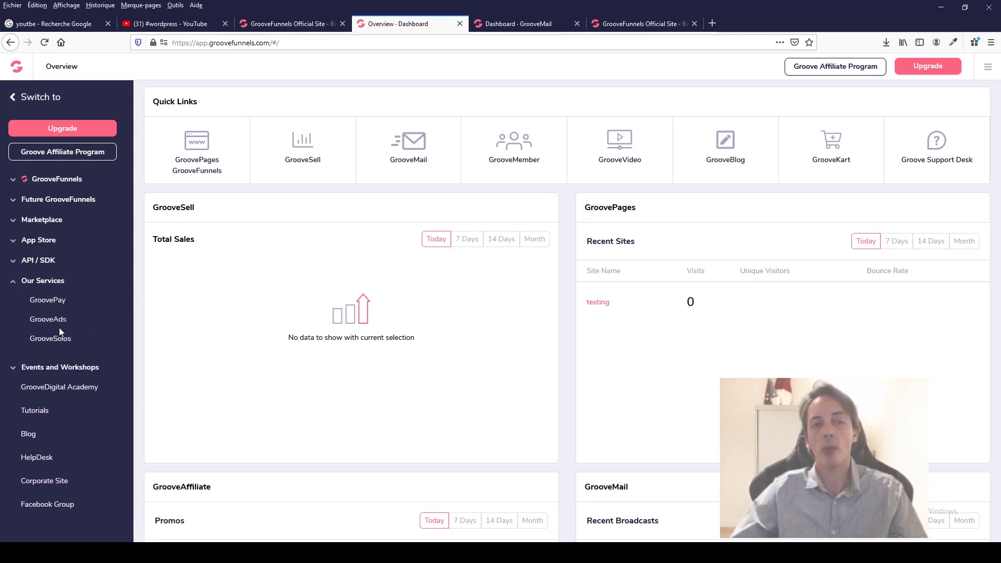
pyautogui.click(12, 283)
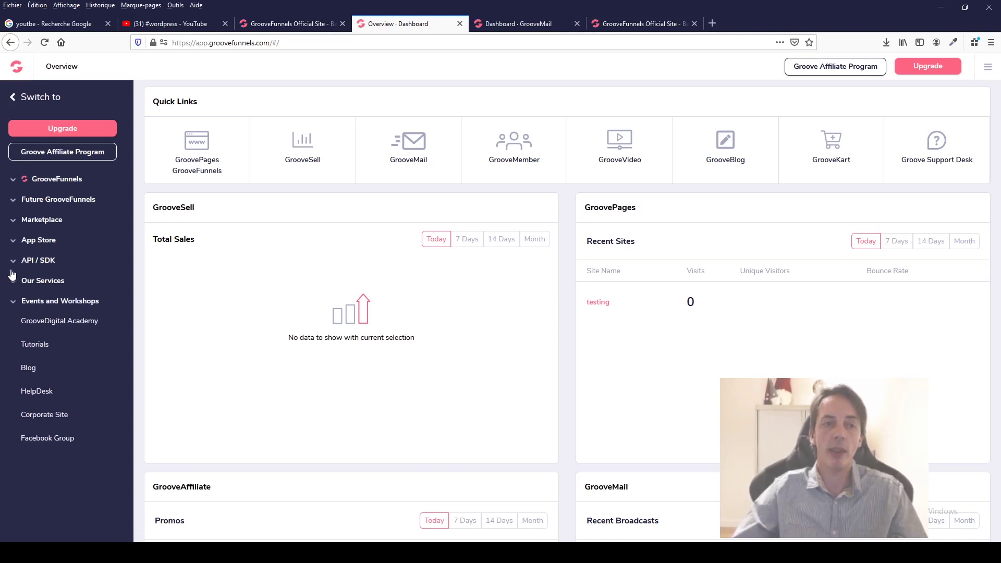
pyautogui.click(13, 244)
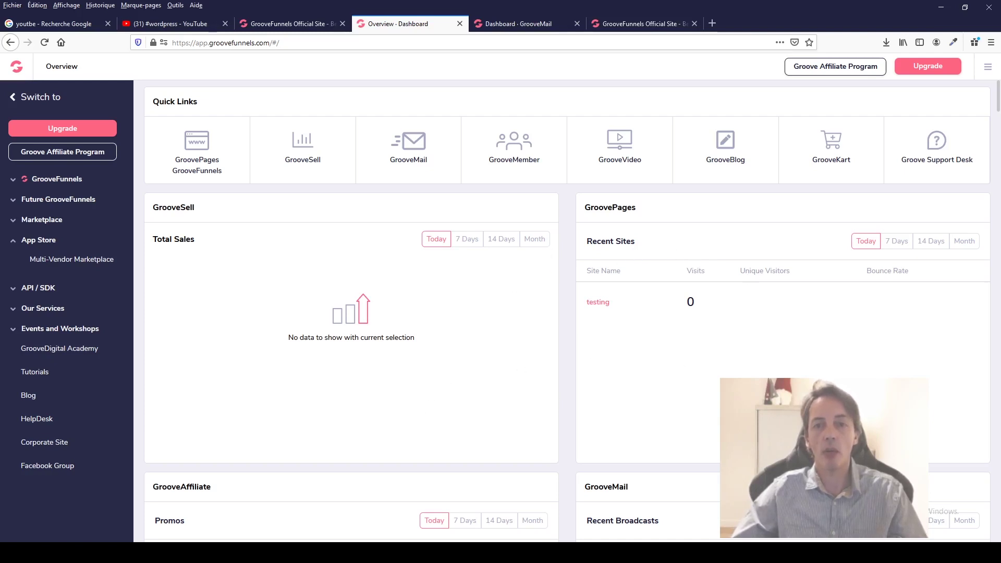
# Step: Open the Groove Marketplace page from the Marketplace group and visit the marketplace site
pyautogui.click(34, 221)
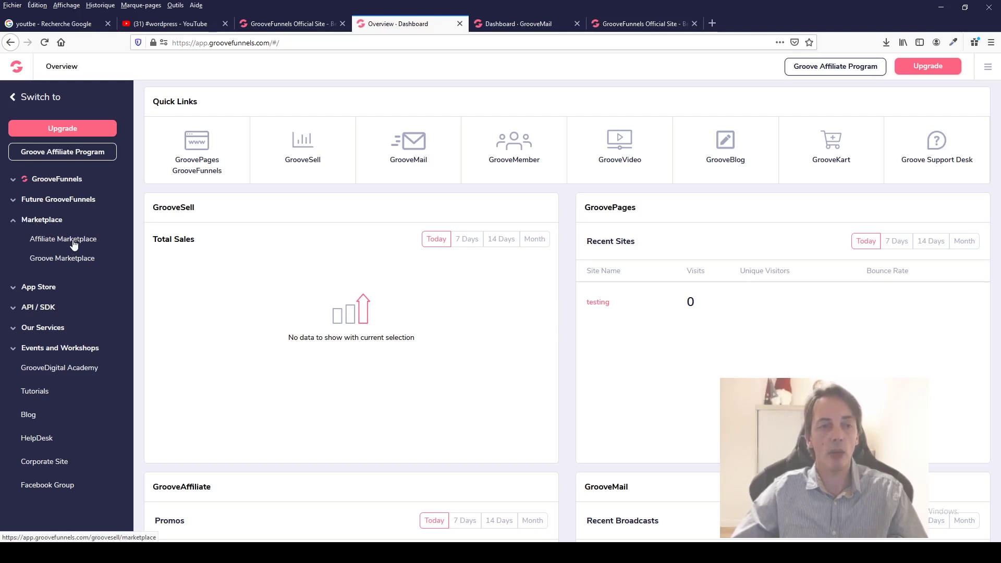
pyautogui.click(71, 261)
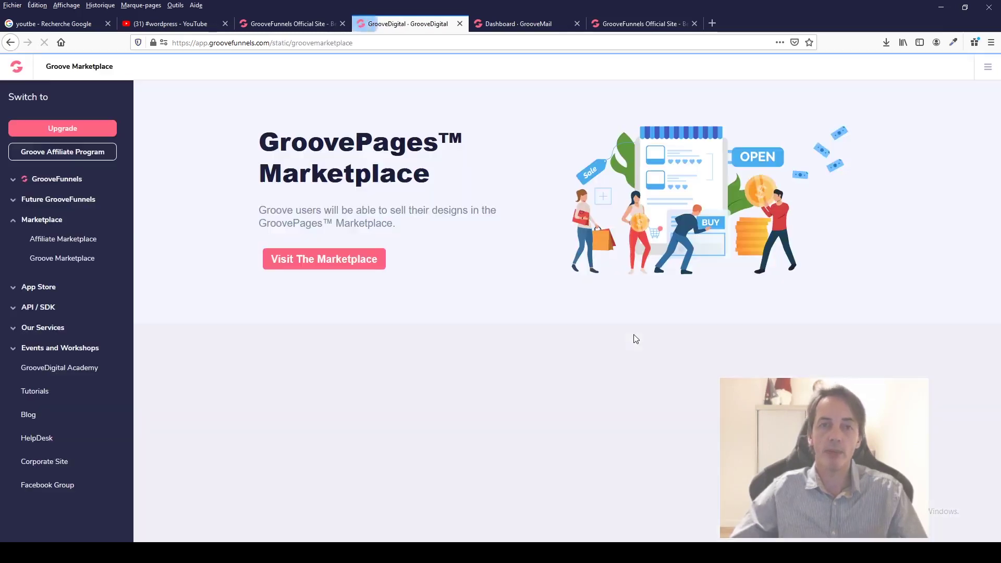
pyautogui.click(319, 257)
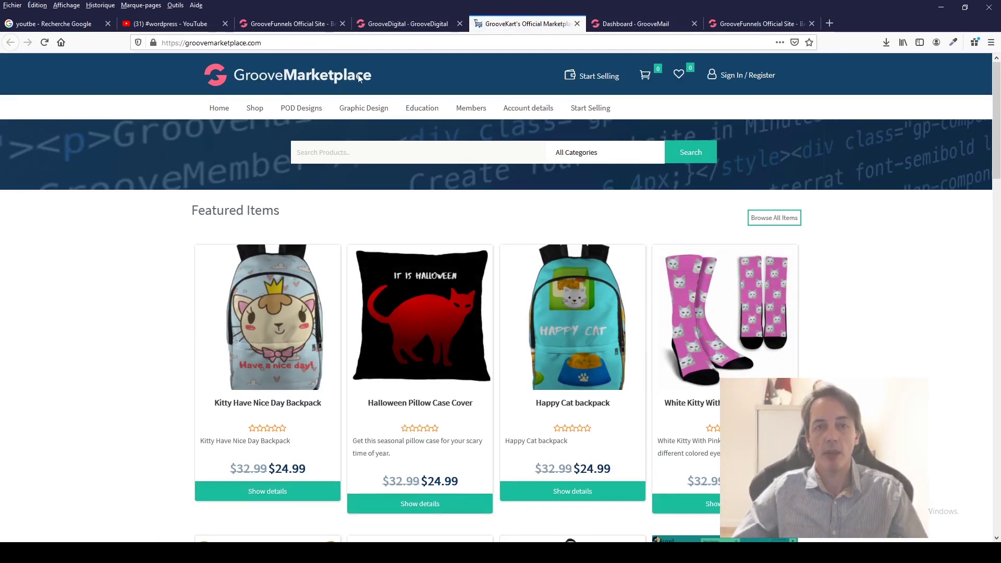
# Step: Browse the featured items, professional services and courses on the GrooveMarketplace home page, and open its Shop page
pyautogui.scroll(-8, 538, 425)
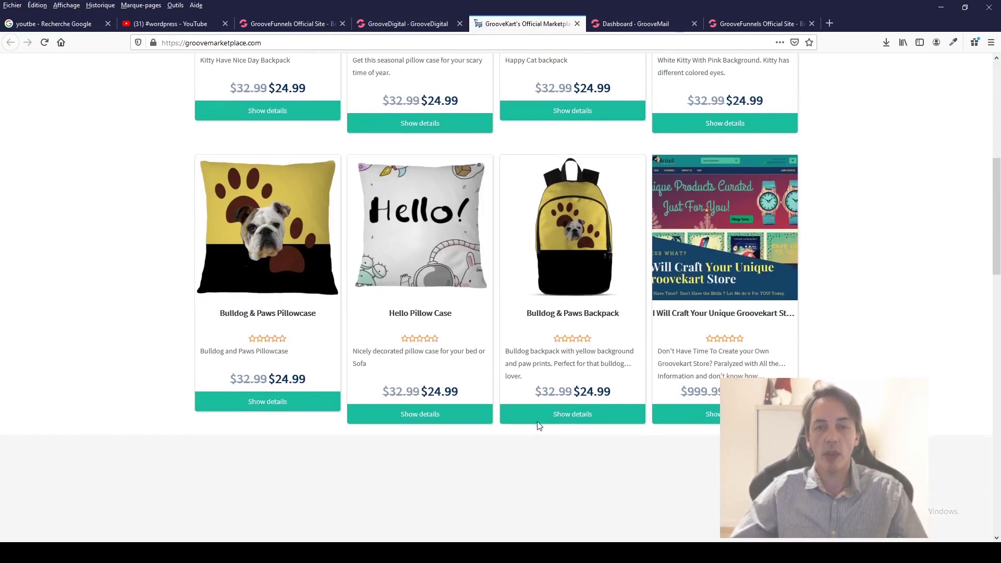
pyautogui.scroll(-15, 538, 425)
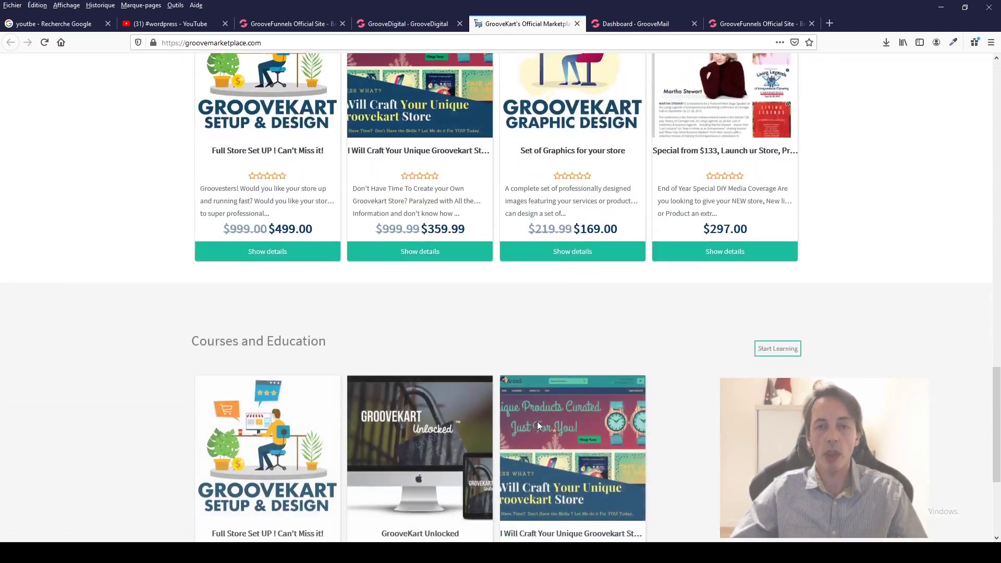
pyautogui.scroll(-5, 537, 422)
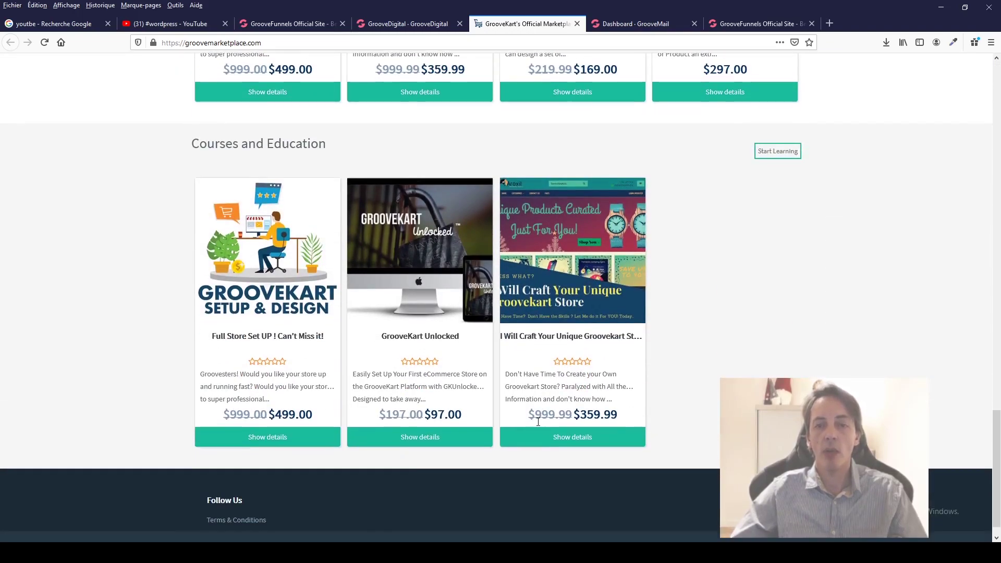
pyautogui.scroll(-1, 539, 425)
pyautogui.scroll(15, 539, 426)
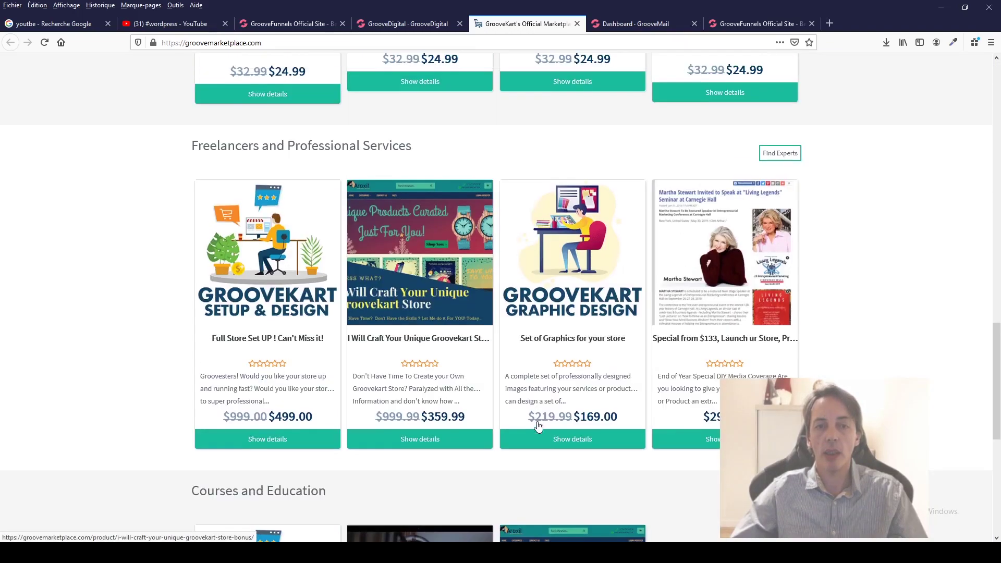
pyautogui.scroll(10, 537, 421)
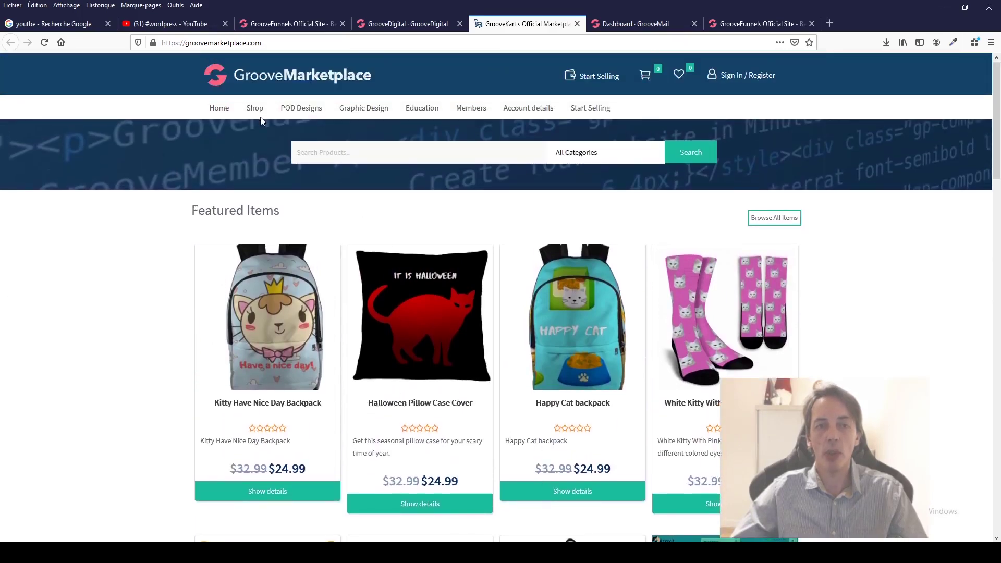
pyautogui.click(259, 112)
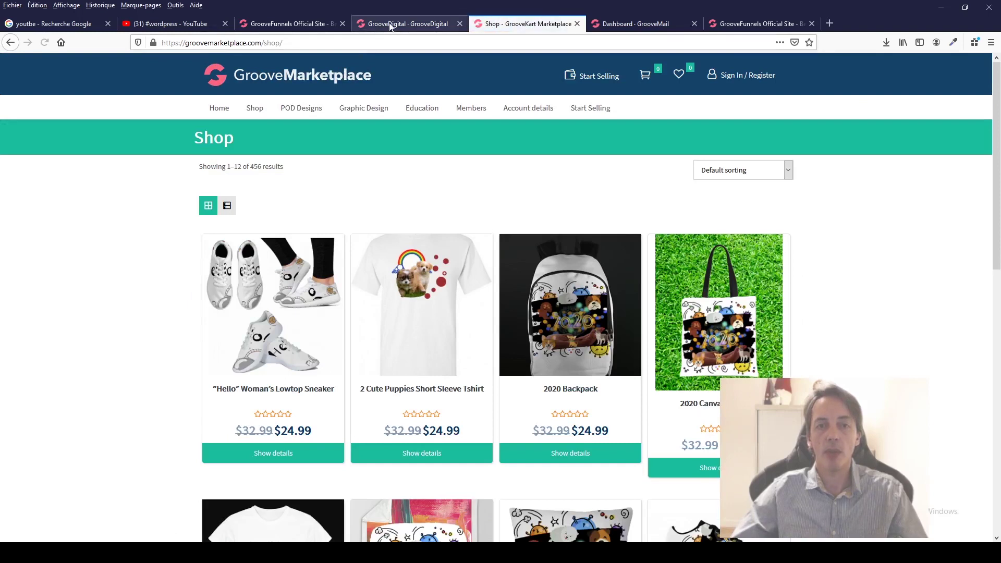
# Step: Return to the GrooveDigital page, open the Affiliate Marketplace and browse the listed affiliate offers
pyautogui.click(390, 26)
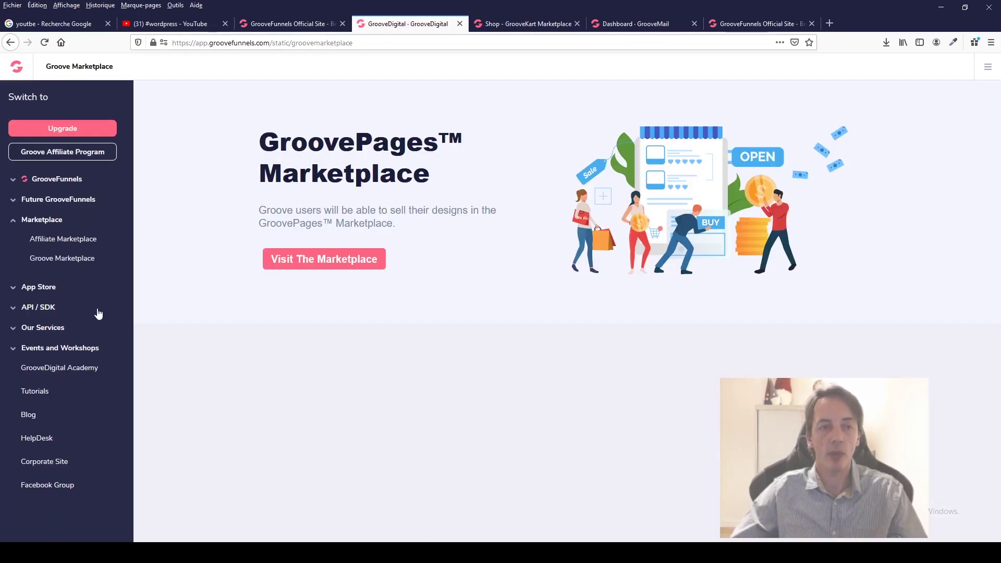
pyautogui.click(62, 240)
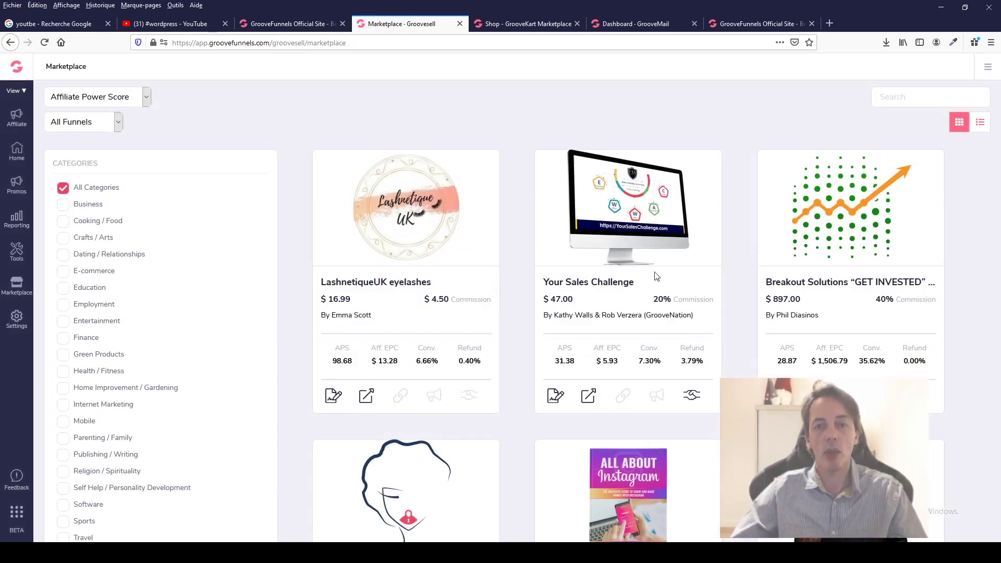
pyautogui.scroll(-10, 656, 276)
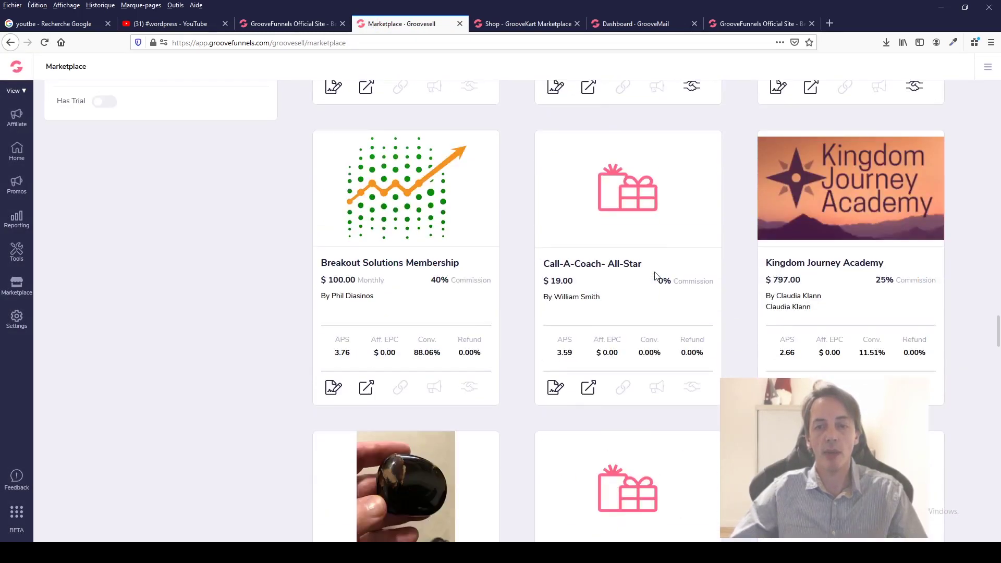
pyautogui.scroll(-8, 656, 276)
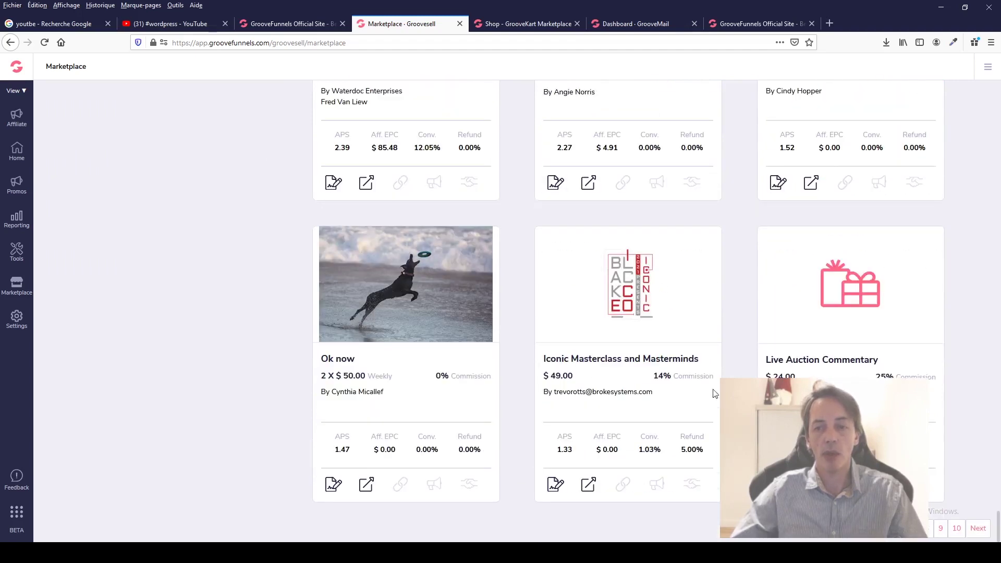
# Step: Go to page 10 of the affiliate marketplace and browse its offers back up to the category filters
pyautogui.click(957, 528)
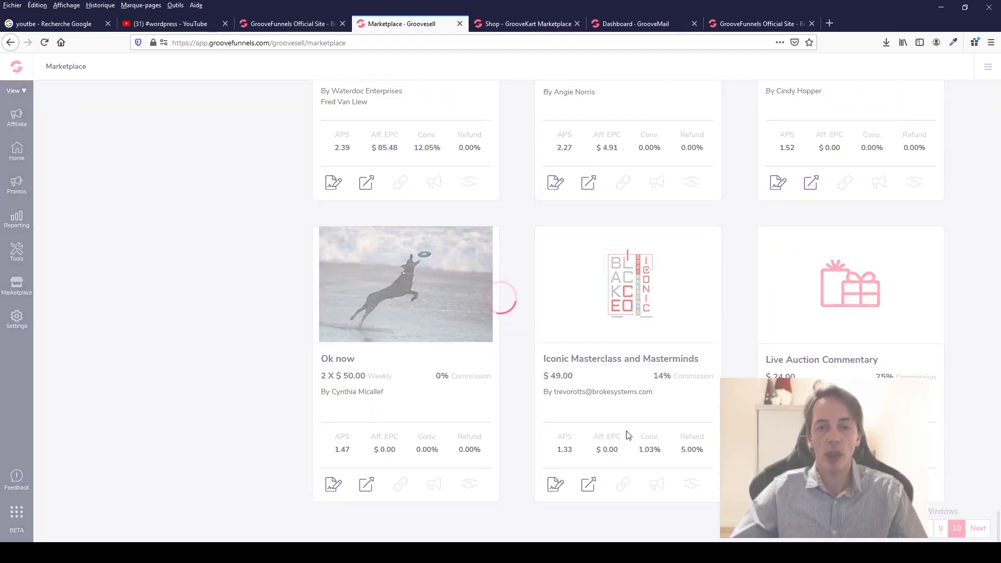
pyautogui.scroll(2, 501, 370)
pyautogui.scroll(8, 501, 369)
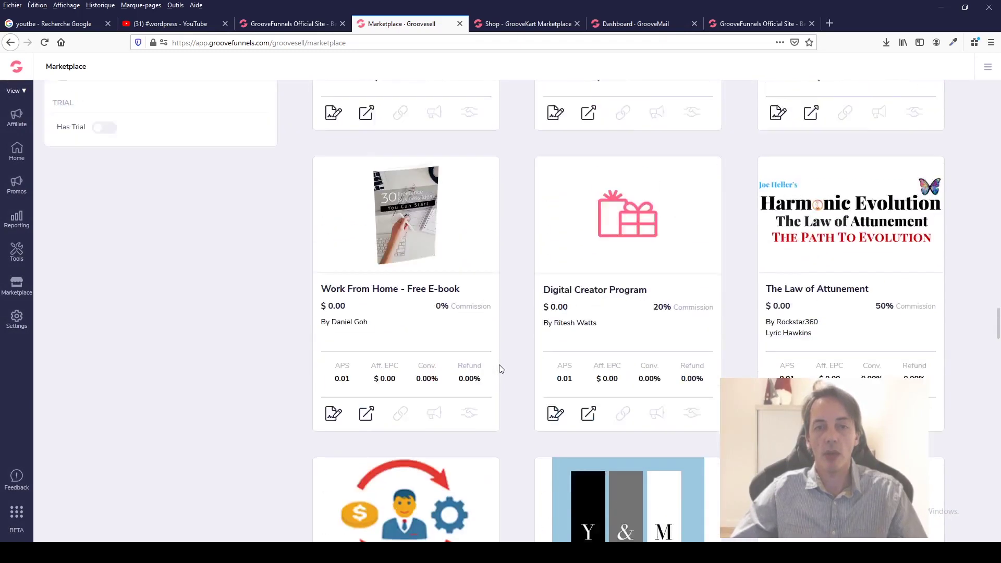
pyautogui.scroll(12, 501, 369)
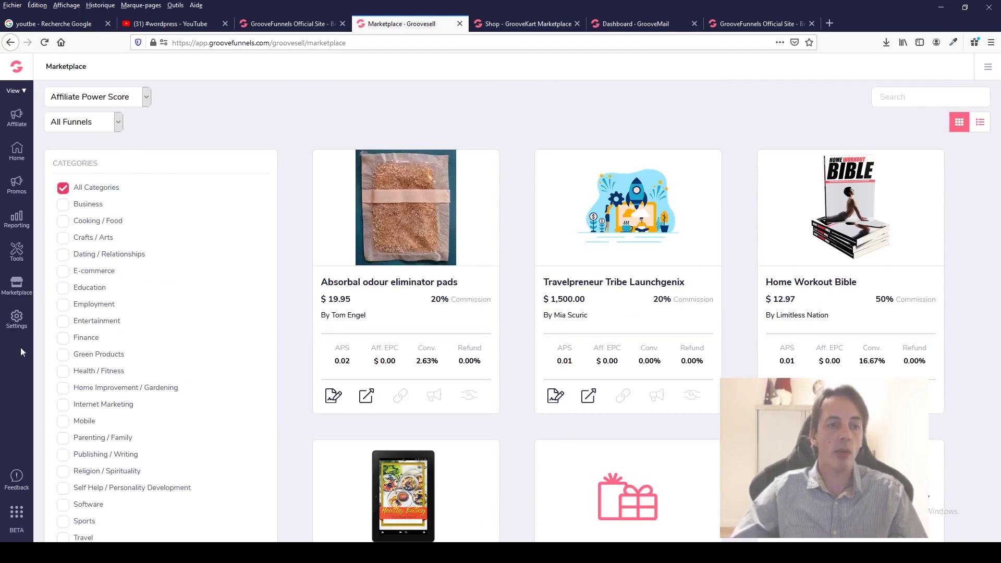
# Step: Look through GrooveSell's vendor sections for tracking links, reporting, customers and affiliates
pyautogui.click(14, 254)
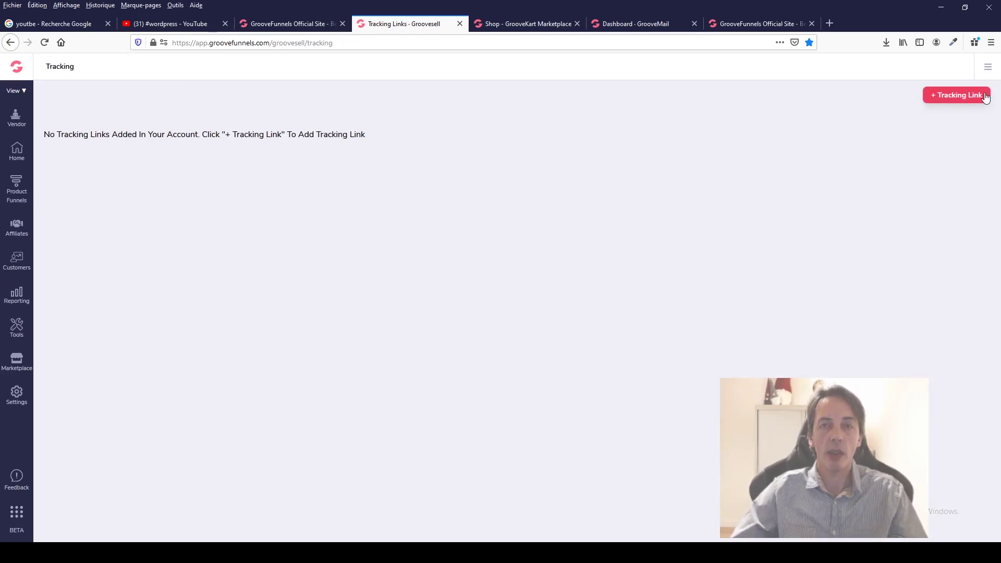
pyautogui.click(17, 295)
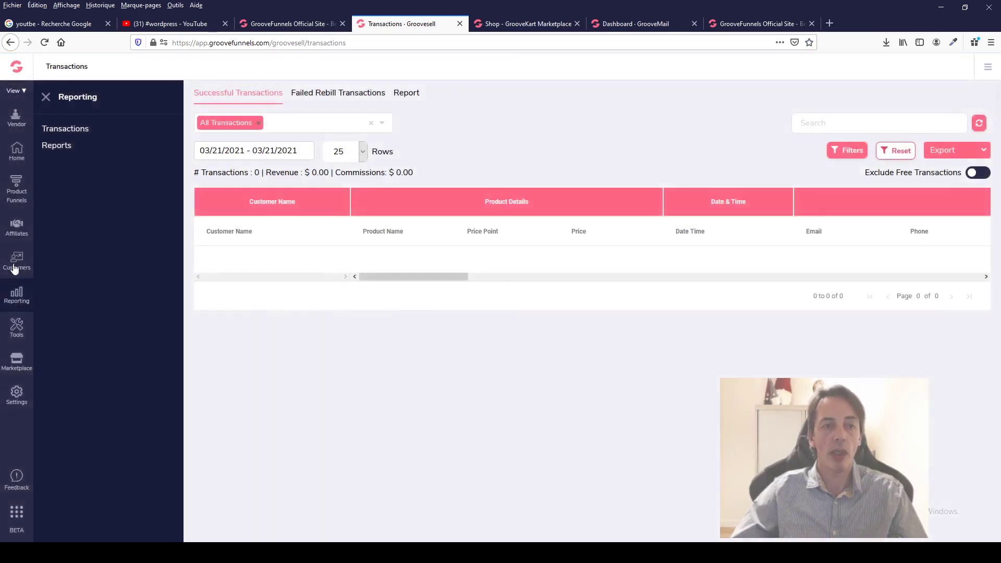
pyautogui.click(14, 268)
pyautogui.click(14, 229)
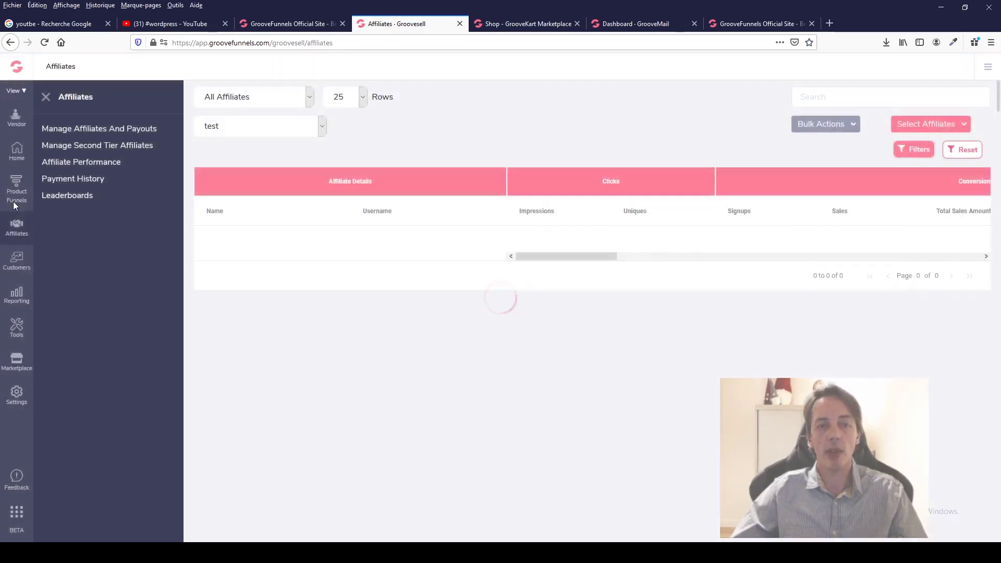
# Step: Open the Product Funnels list and view the products of the test funnel through its Manage Products action
pyautogui.click(15, 199)
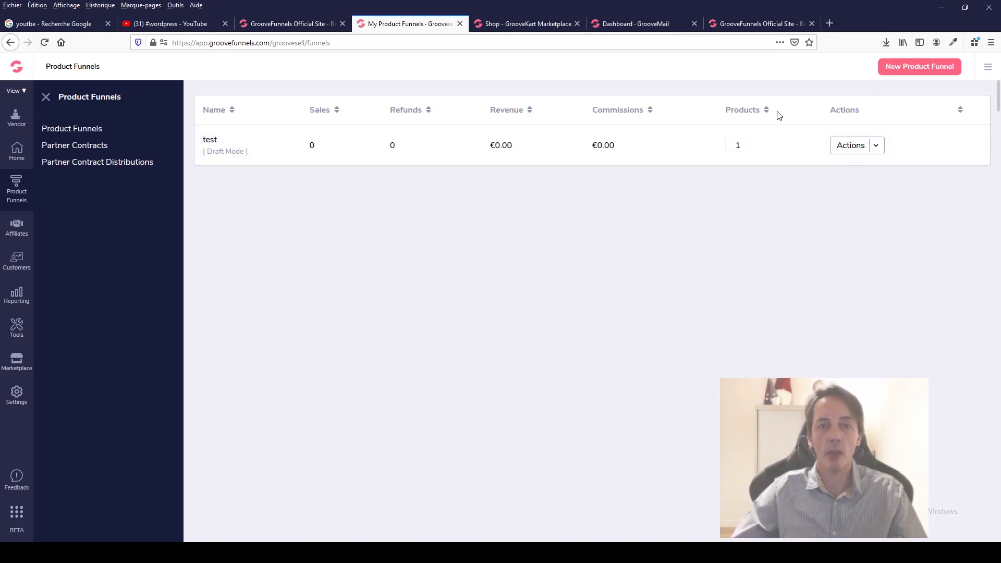
pyautogui.click(877, 149)
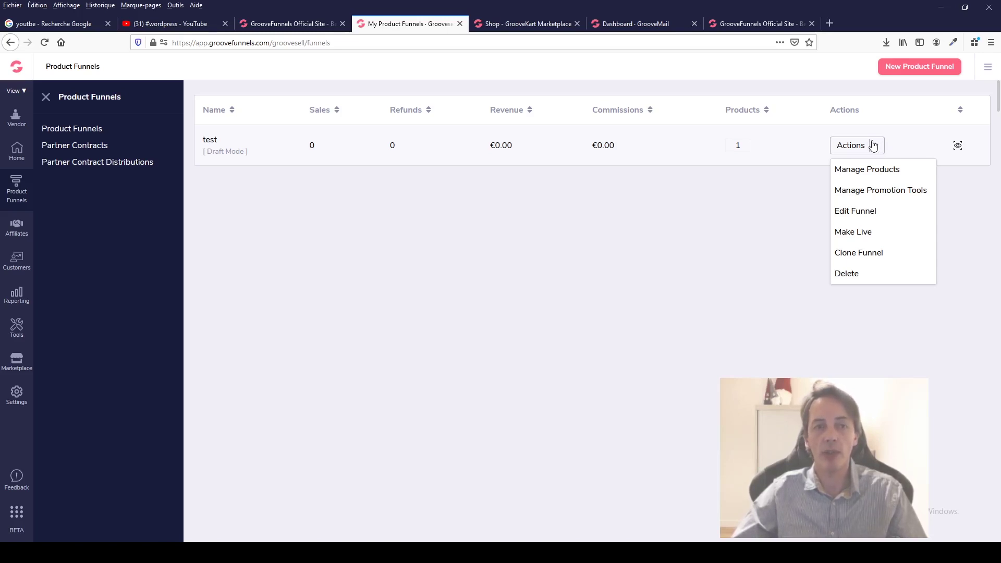
pyautogui.click(868, 170)
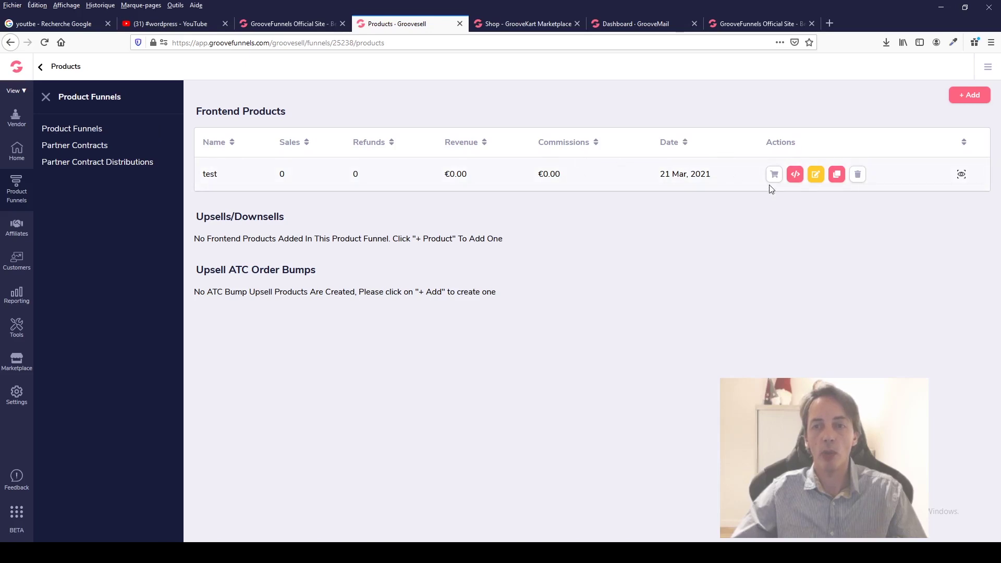
# Step: Inspect the test product's tracking and proof widget options and its edit form, and return to the products list
pyautogui.click(796, 174)
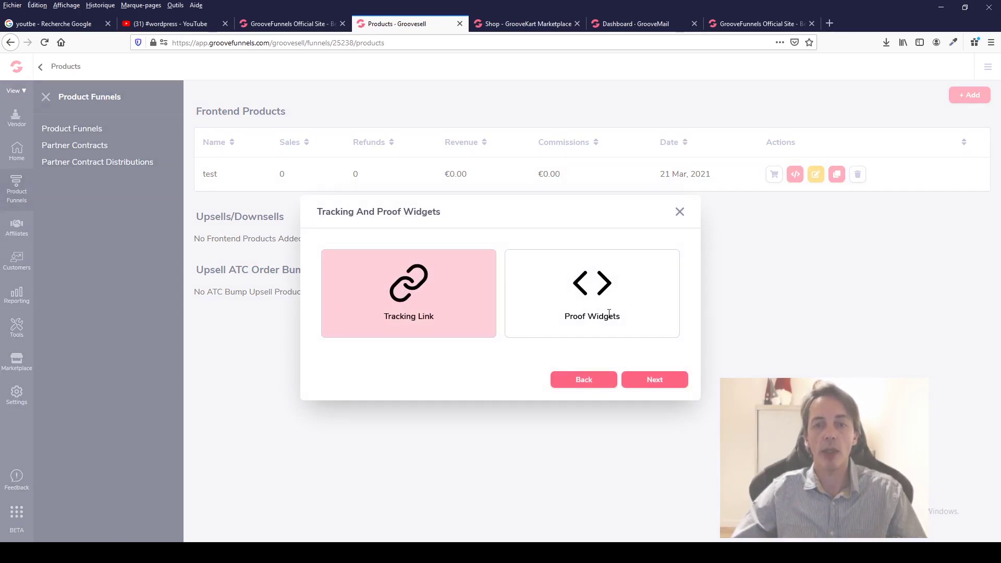
pyautogui.click(679, 213)
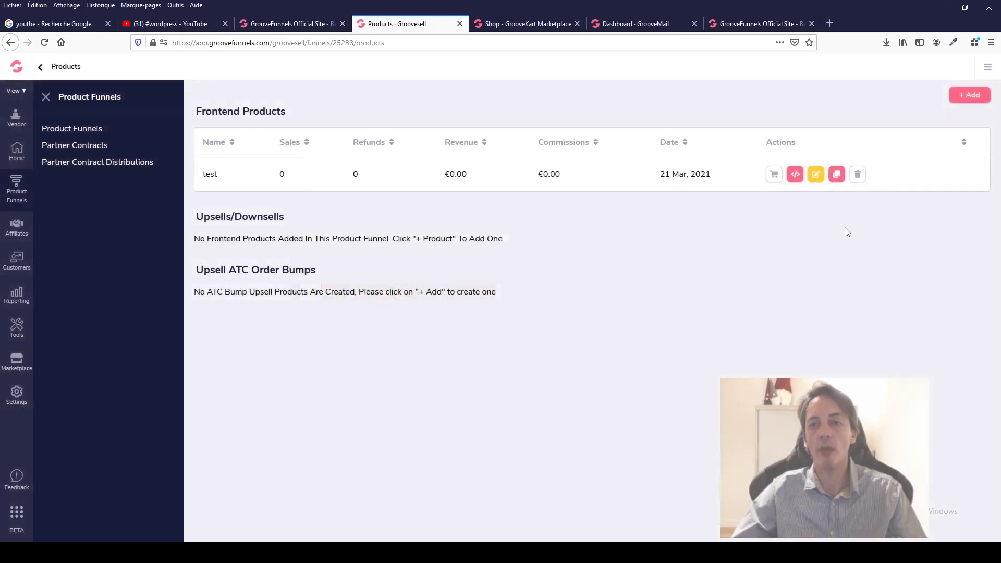
pyautogui.click(816, 174)
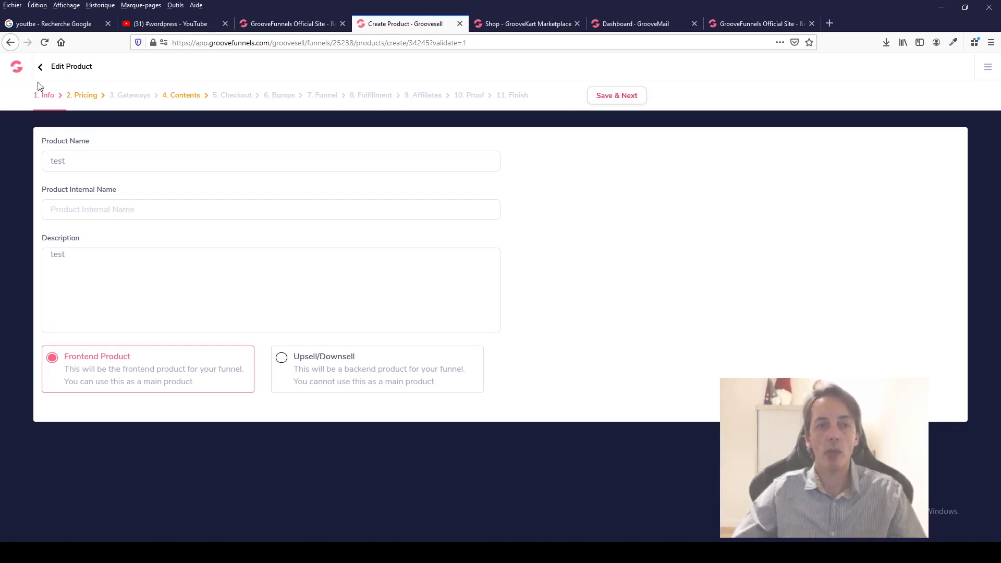
pyautogui.click(40, 67)
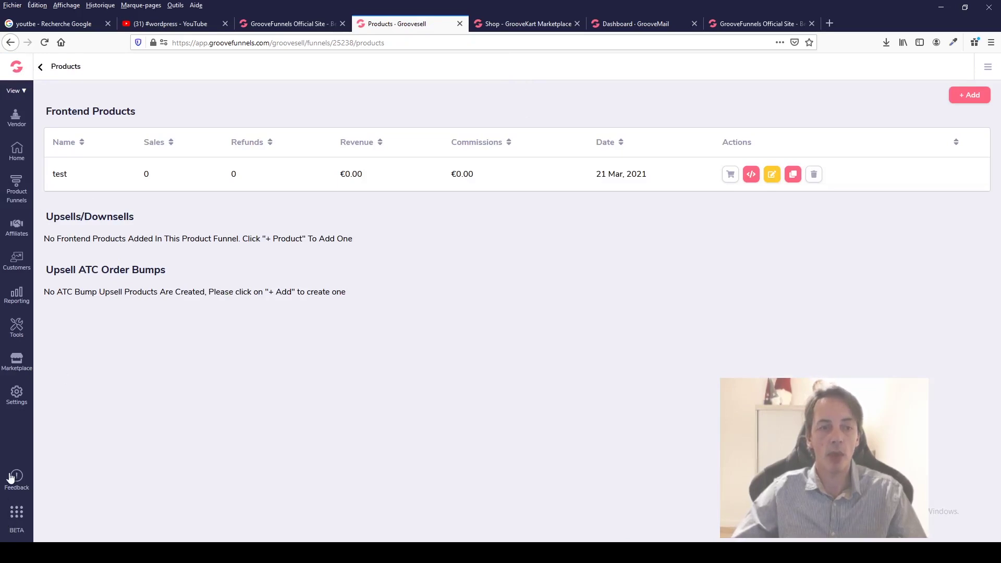
# Step: Inspect the vendor settings for self billing, sales tax and payment gateways, including the gateway types that can be added
pyautogui.click(16, 400)
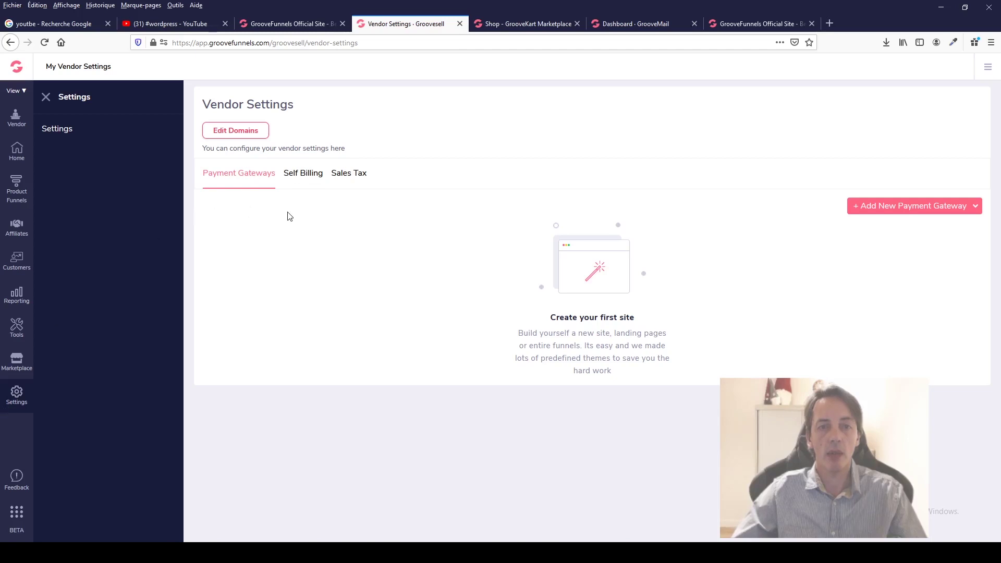
pyautogui.click(304, 176)
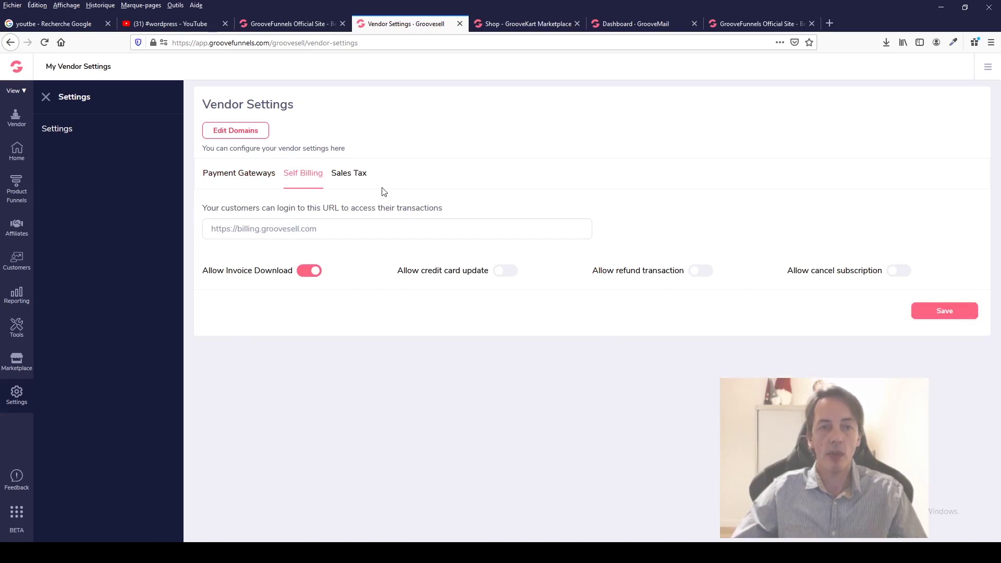
pyautogui.click(353, 177)
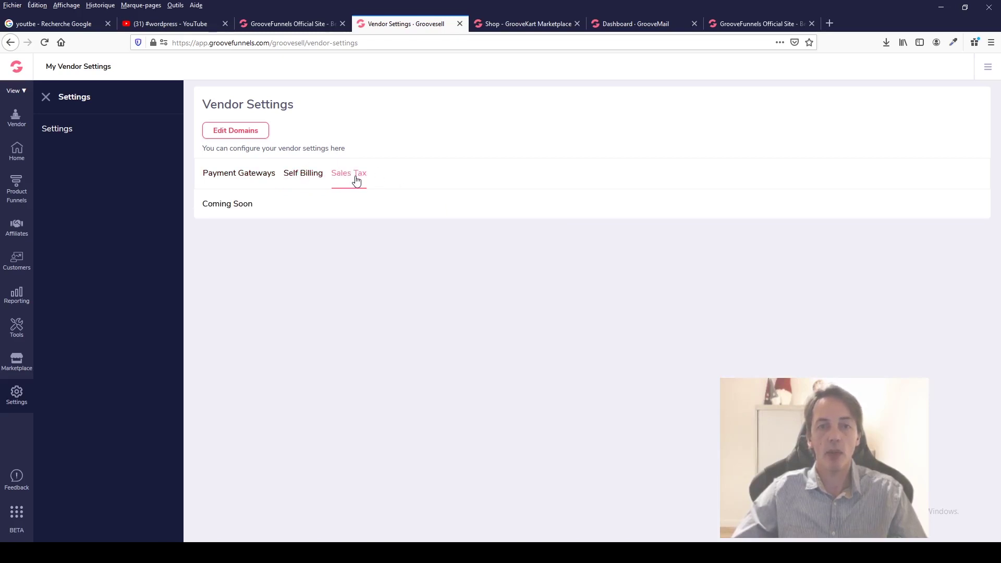
pyautogui.click(240, 175)
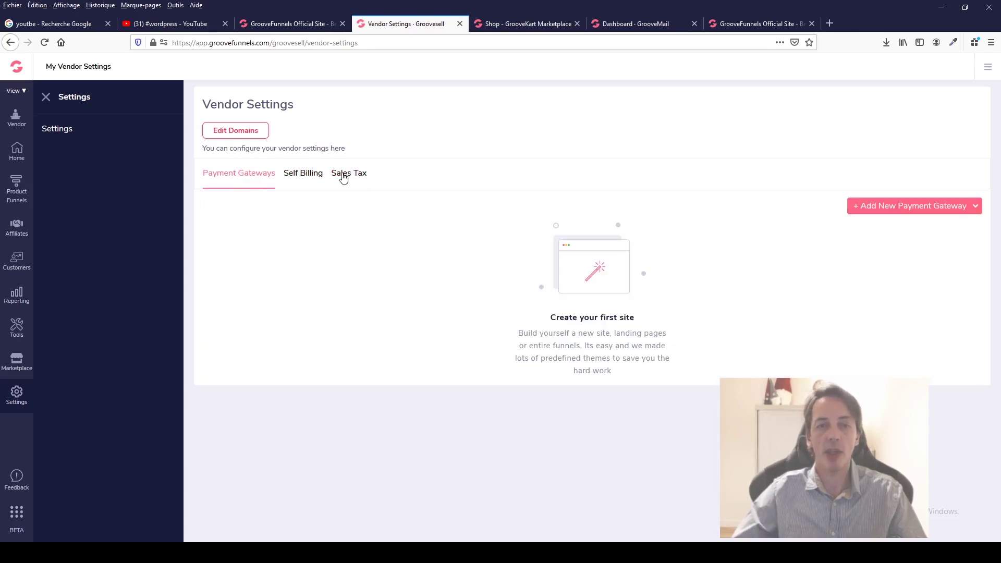
pyautogui.click(934, 206)
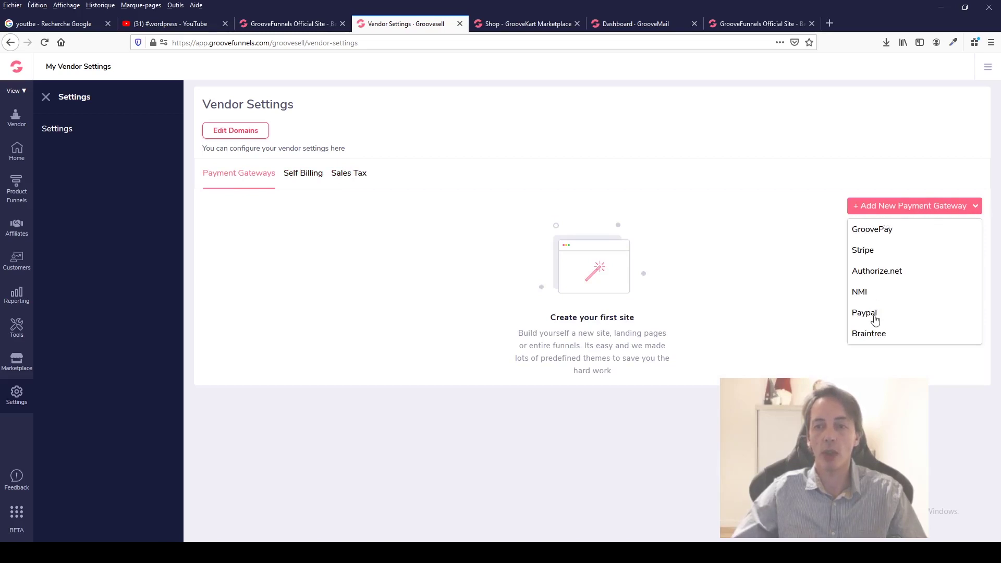
pyautogui.click(689, 274)
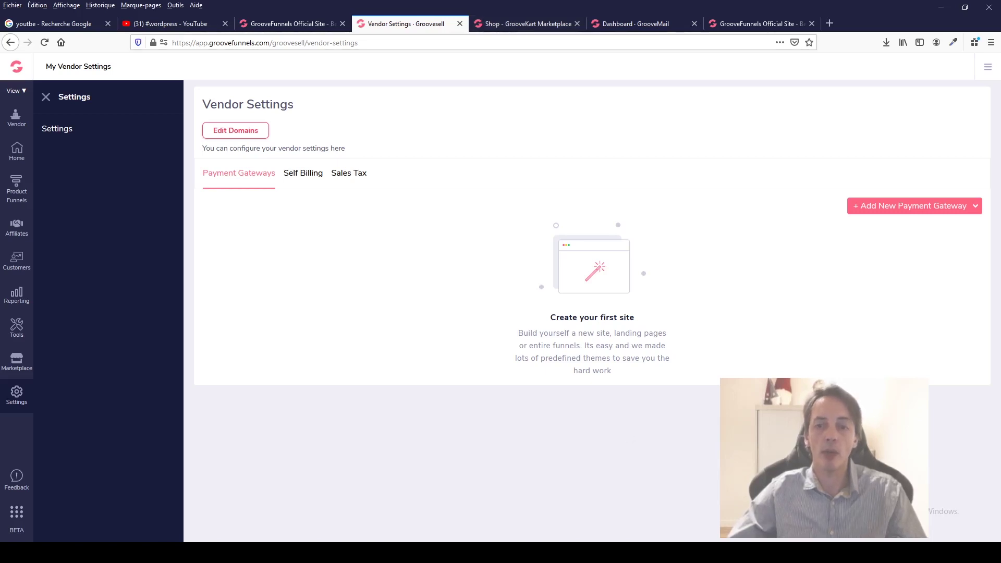
# Step: Switch to the Chrome window with the French GrooveFunnels dashboard and browse its overview widgets
pyautogui.click(704, 553)
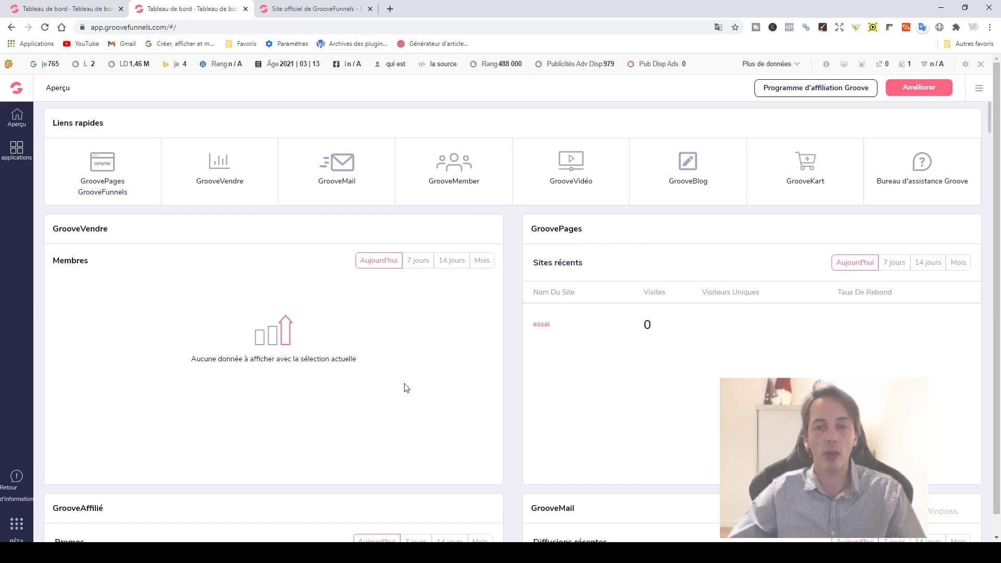
pyautogui.scroll(-9, 405, 387)
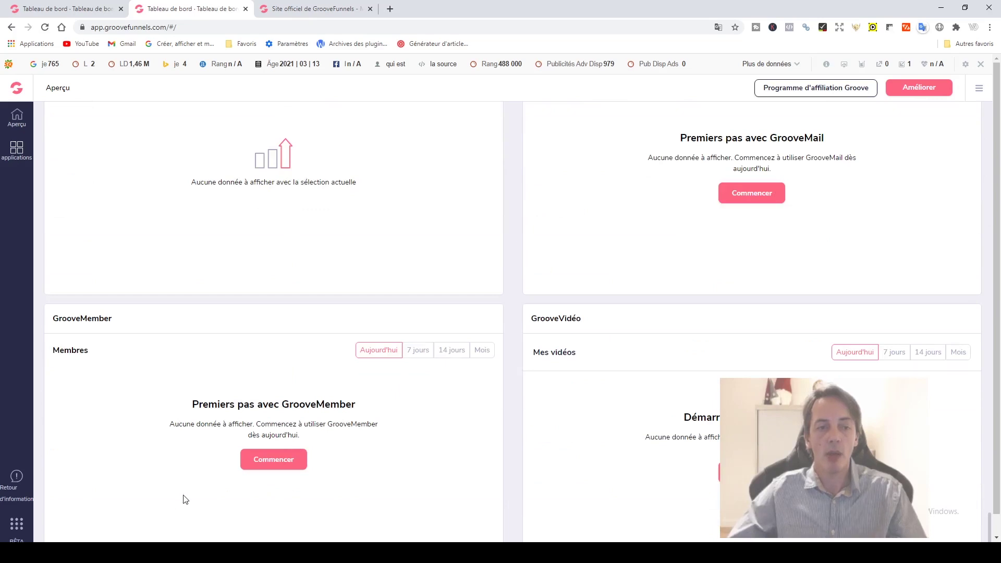